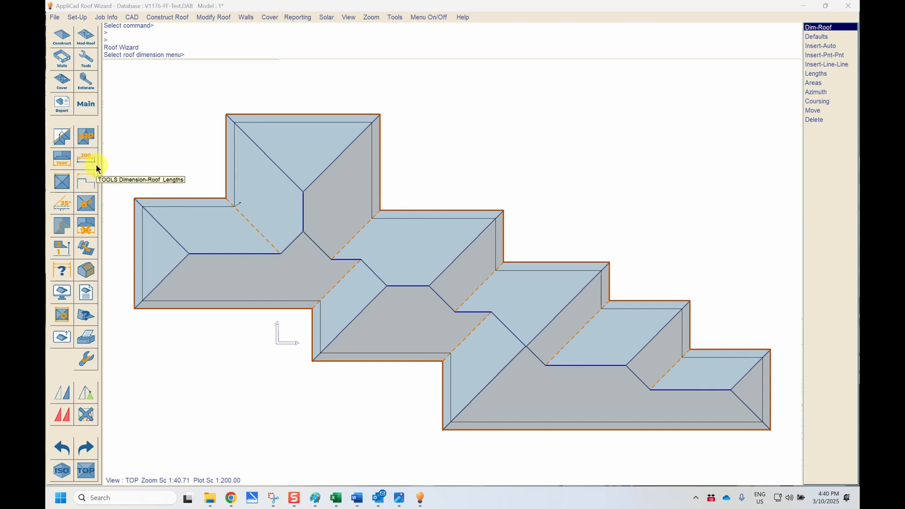
- Display the line types and roof length dimensions on the roof plan
left_click(86, 104)
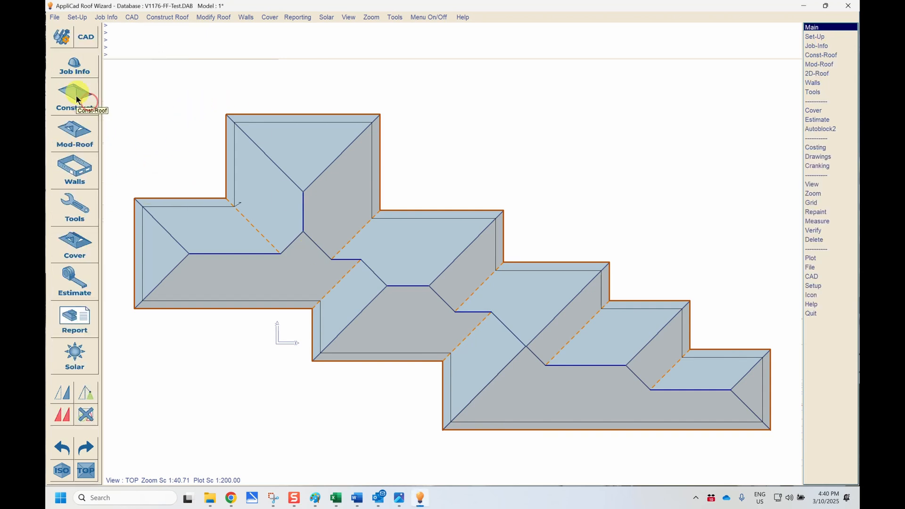
left_click(73, 210)
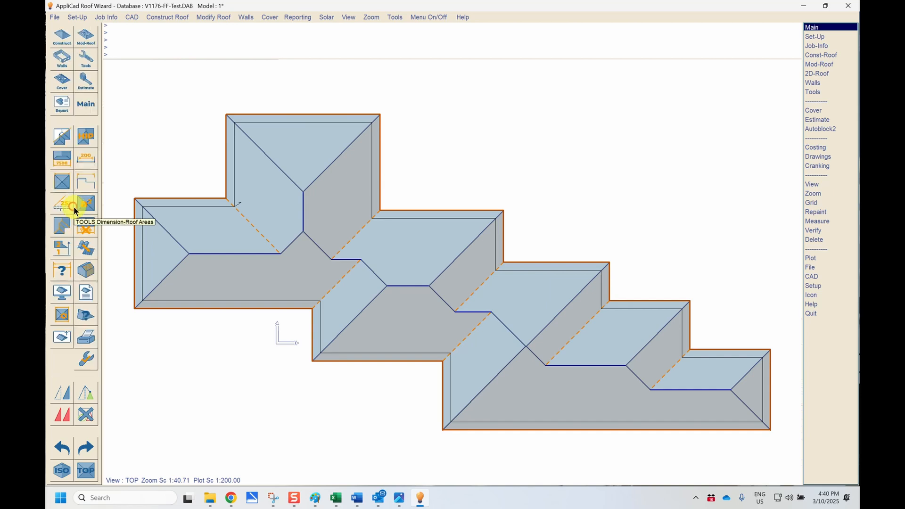
left_click(86, 137)
left_click(87, 158)
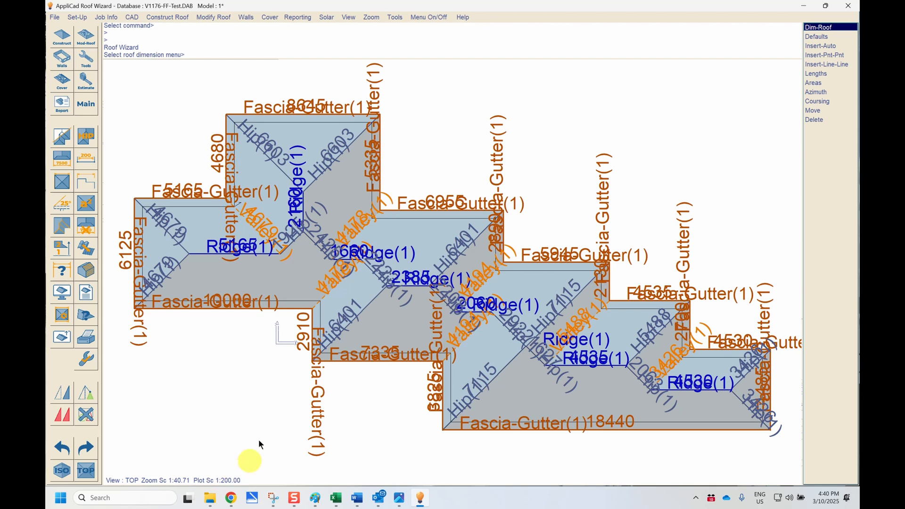
- Set the plot scale to 1:100
left_click(348, 17)
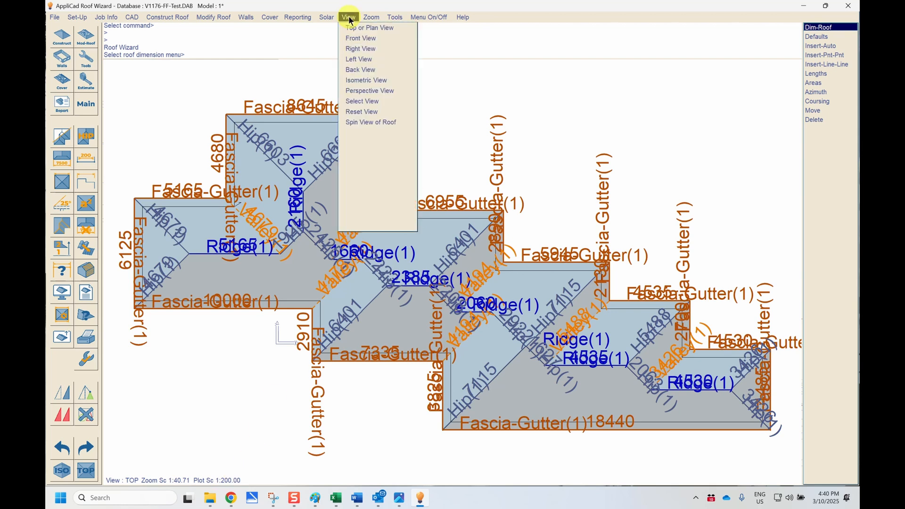
left_click(361, 164)
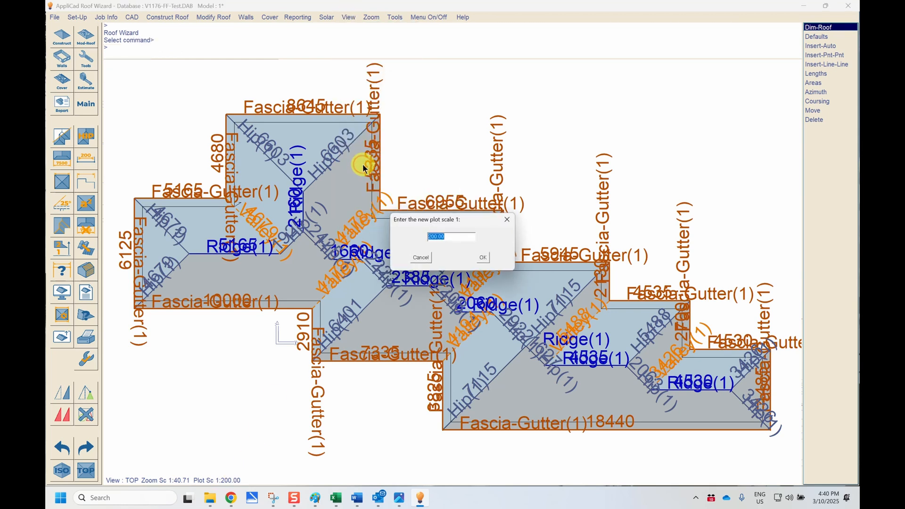
type("100")
key("Return")
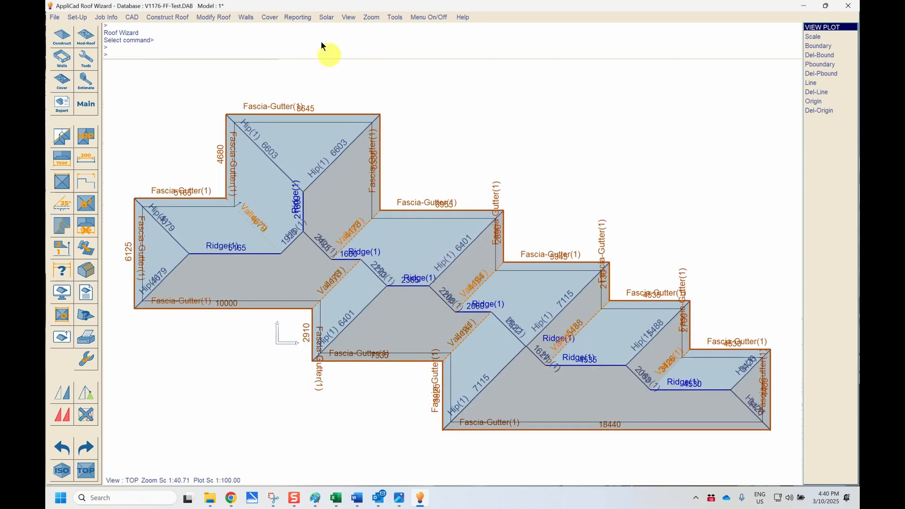
- Set the plot scale to 1:75
left_click(345, 19)
left_click(360, 165)
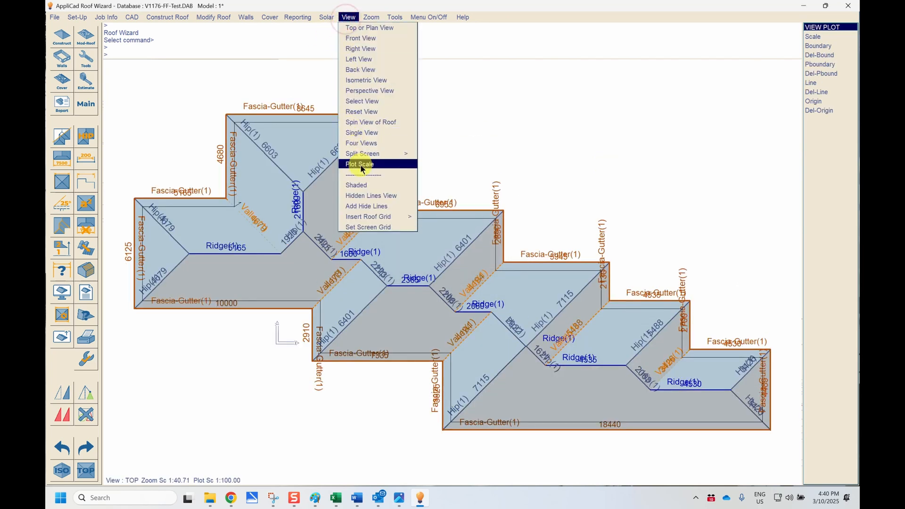
type("75")
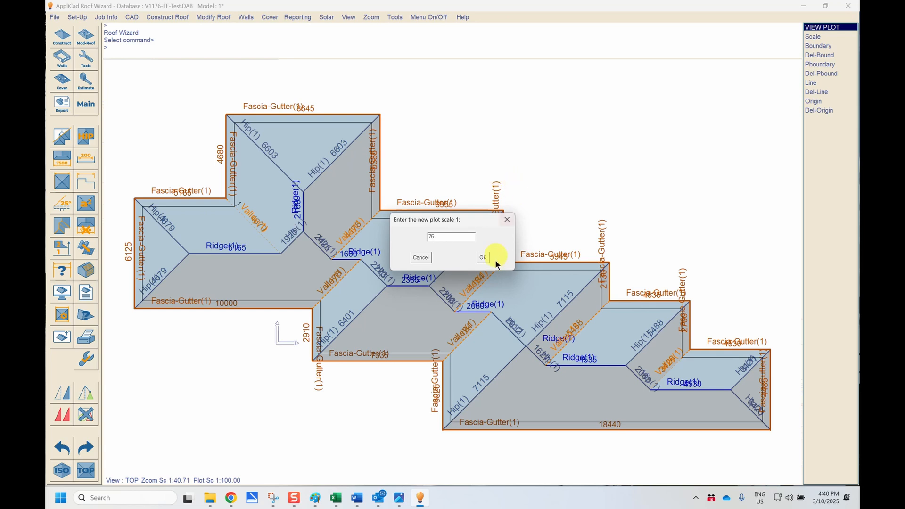
left_click(482, 257)
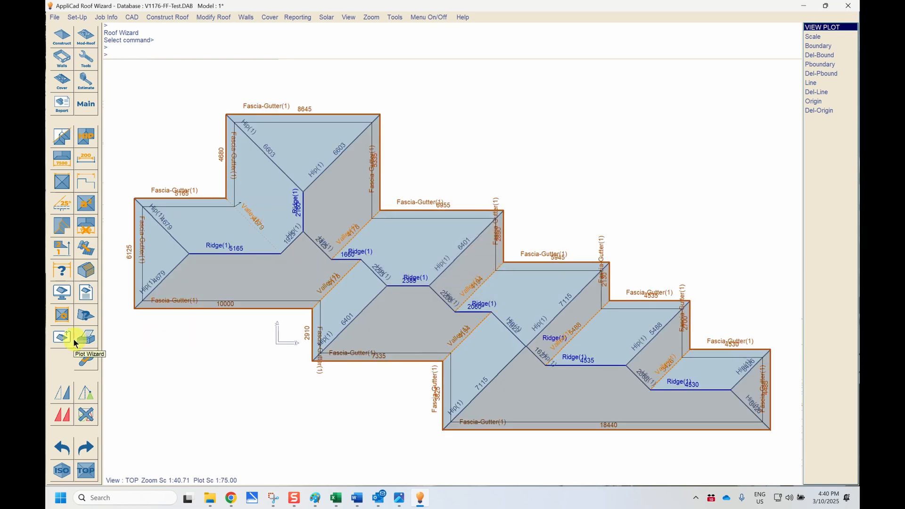
- Turn off the line type labels and roof length dimensions on the plan
left_click(86, 138)
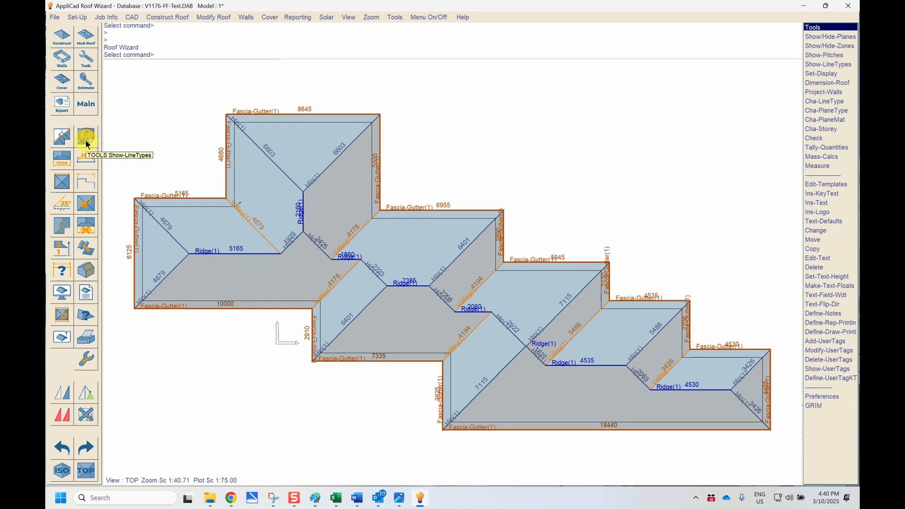
left_click(84, 160)
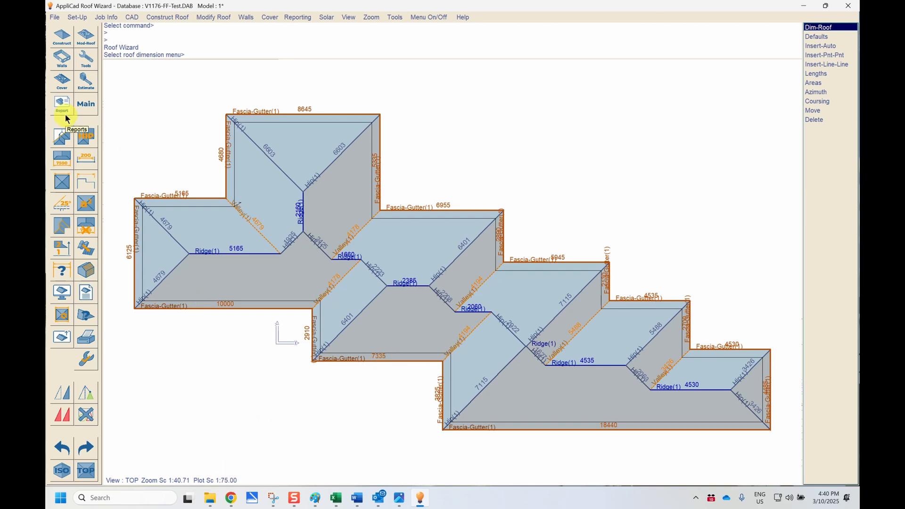
left_click(86, 138)
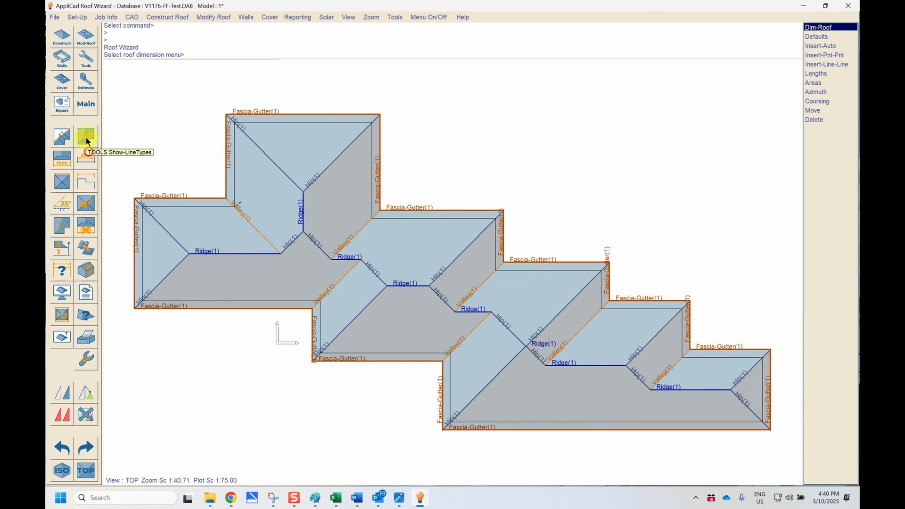
left_click(87, 140)
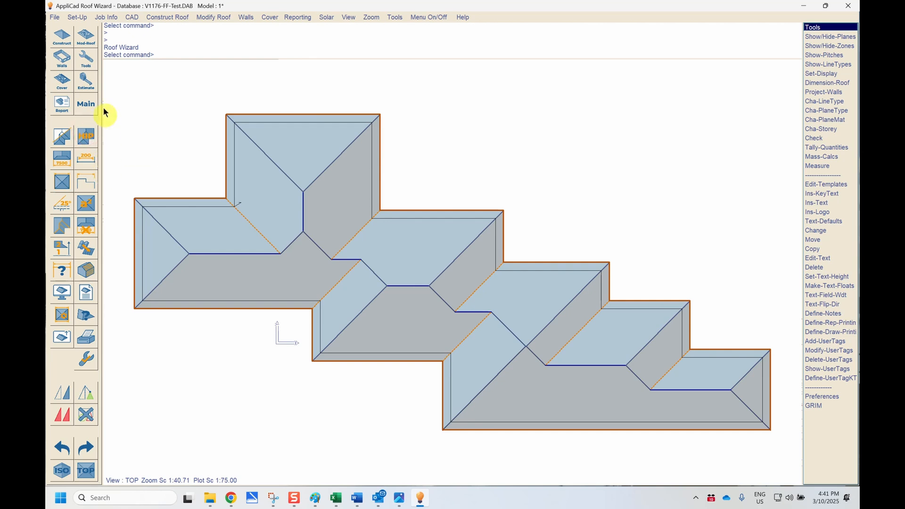
left_click(63, 82)
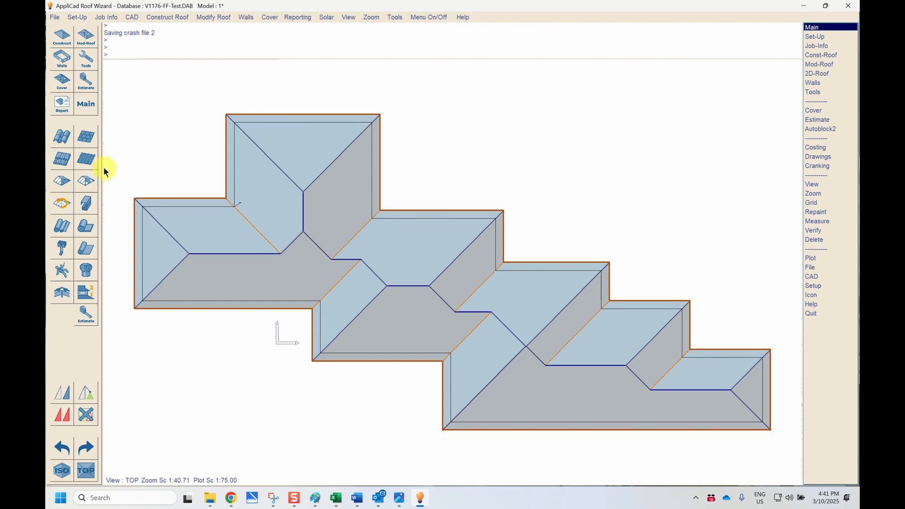
left_click(89, 160)
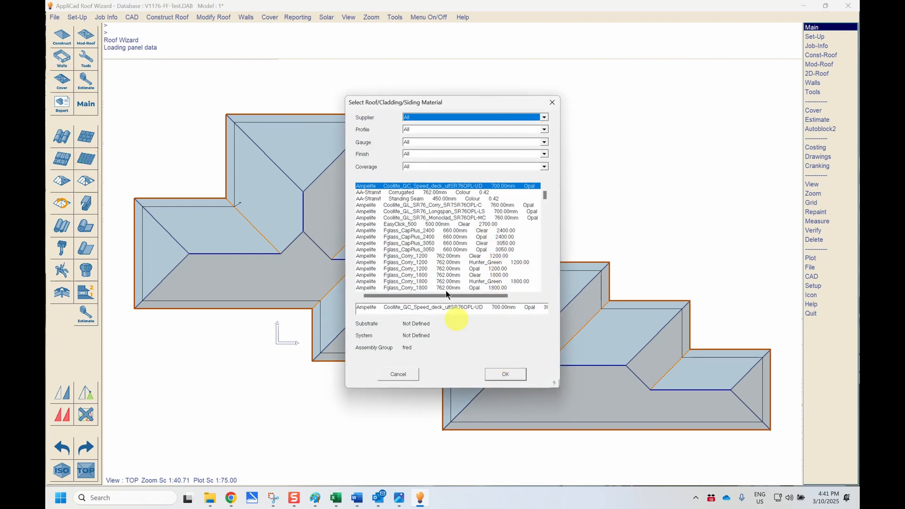
left_click(441, 192)
left_click(503, 369)
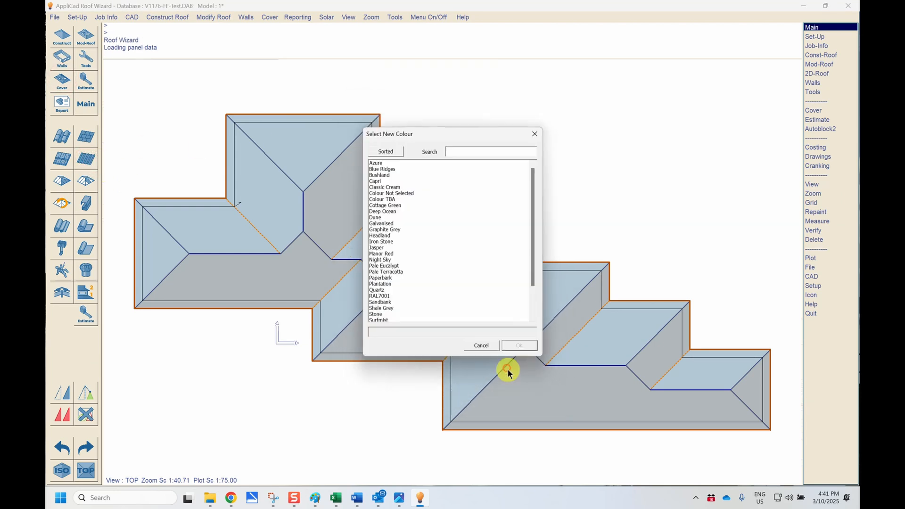
left_click(391, 248)
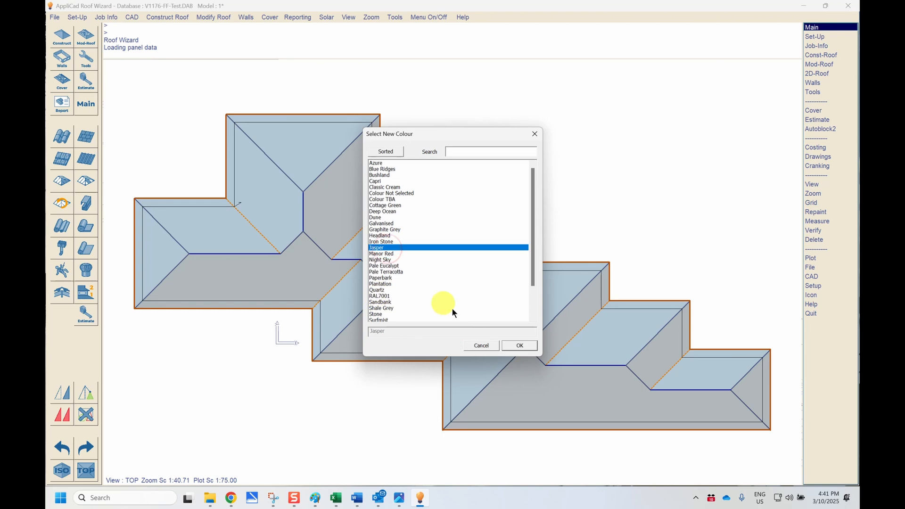
left_click(389, 199)
left_click(518, 346)
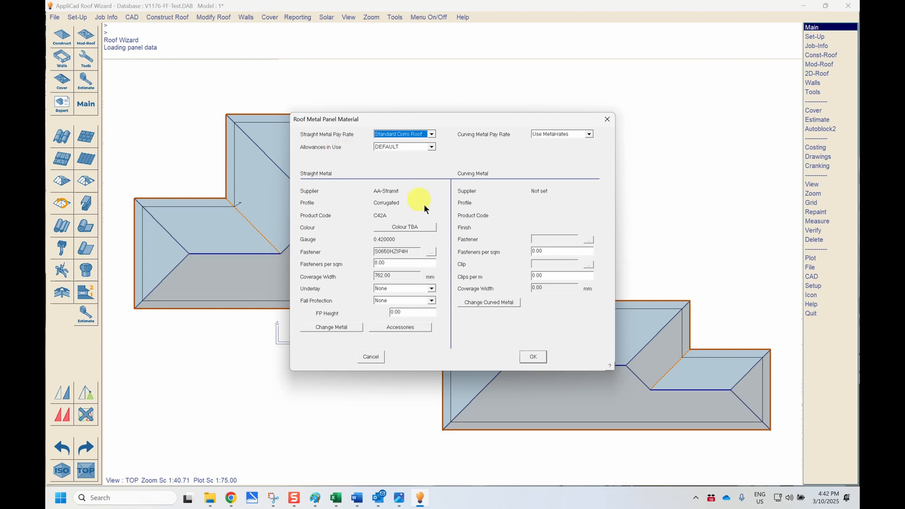
left_click(371, 357)
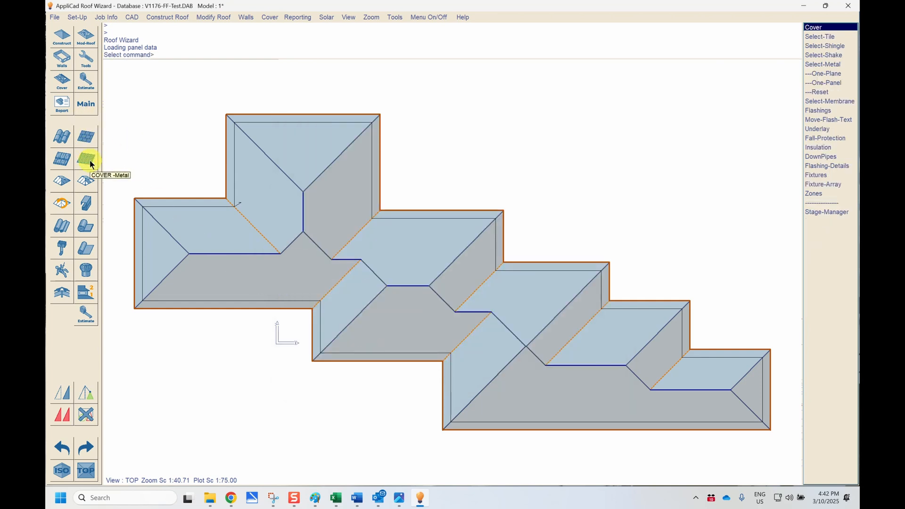
- Open the estimate panel allowances and accept the DEFAULT allowance settings
left_click(90, 85)
left_click(77, 135)
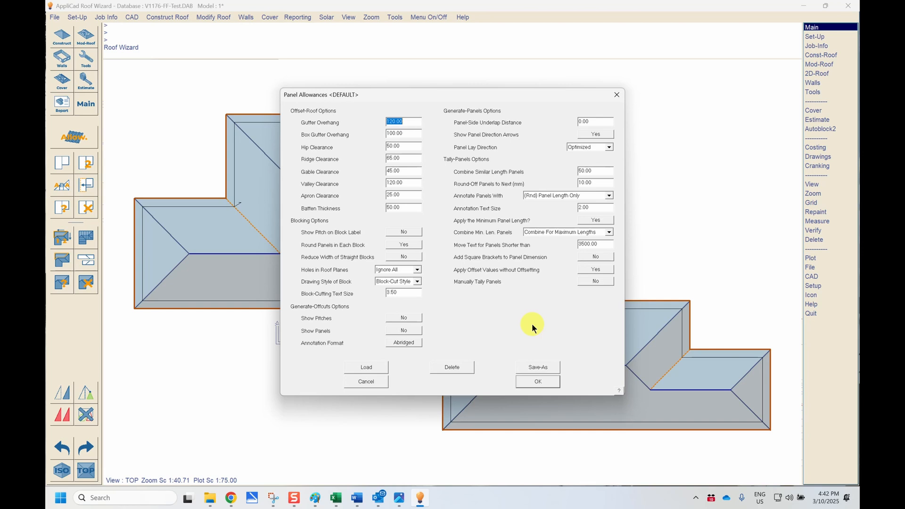
mouse_move(464, 95)
left_mouse_down()
mouse_move(341, 506)
mouse_move(414, 89)
mouse_move(475, 104)
left_mouse_up()
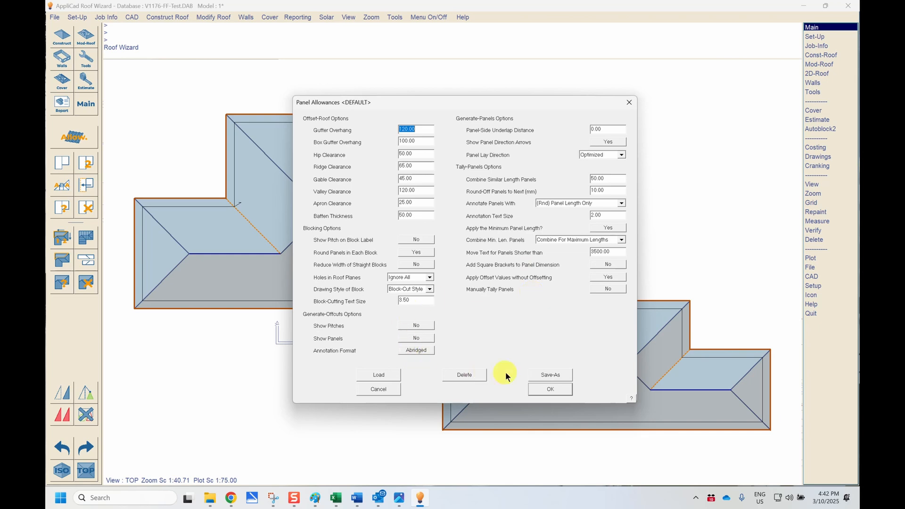
left_click(551, 376)
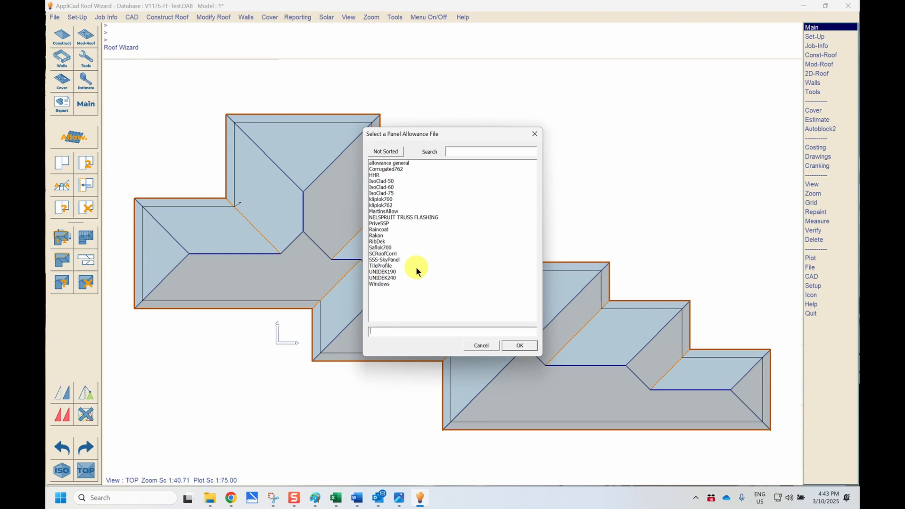
left_click(481, 346)
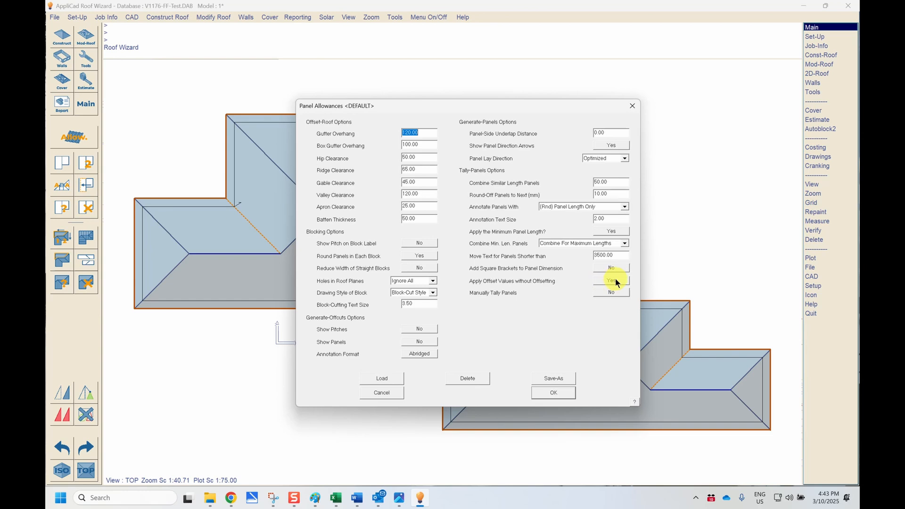
left_click(553, 393)
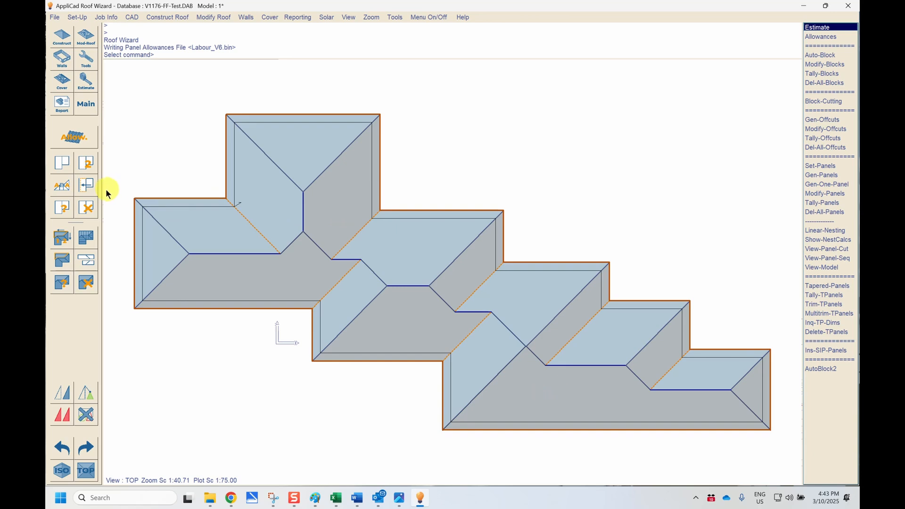
- Offset the roof through Set-Panels using Ampelite EasyClick_500 metal as the panel material
left_click(59, 236)
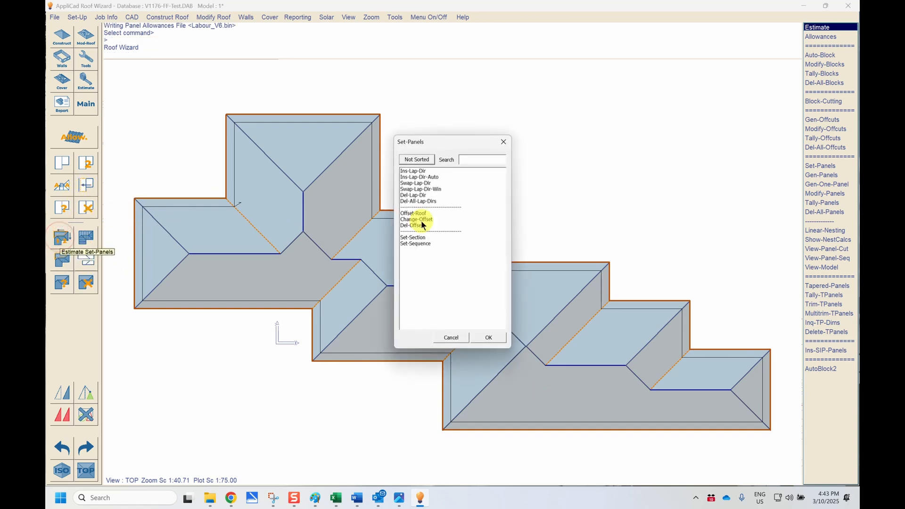
double_click(412, 214)
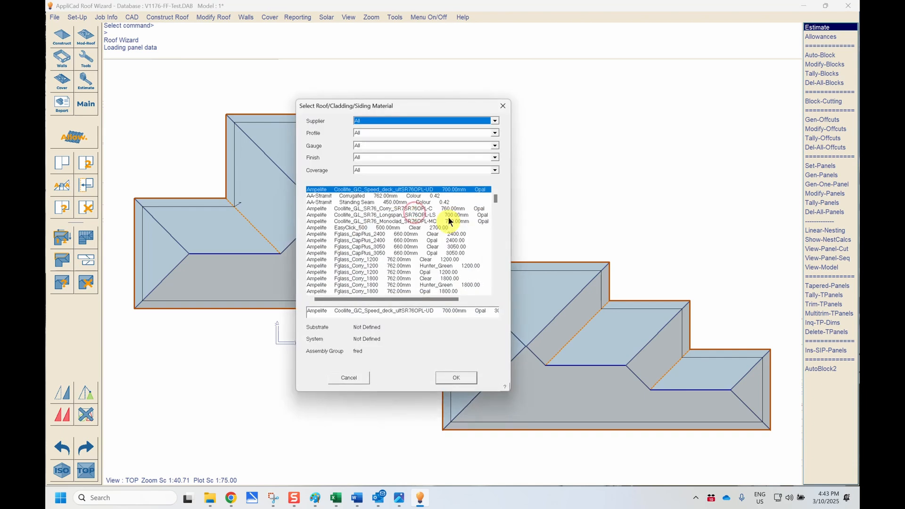
left_click(392, 198)
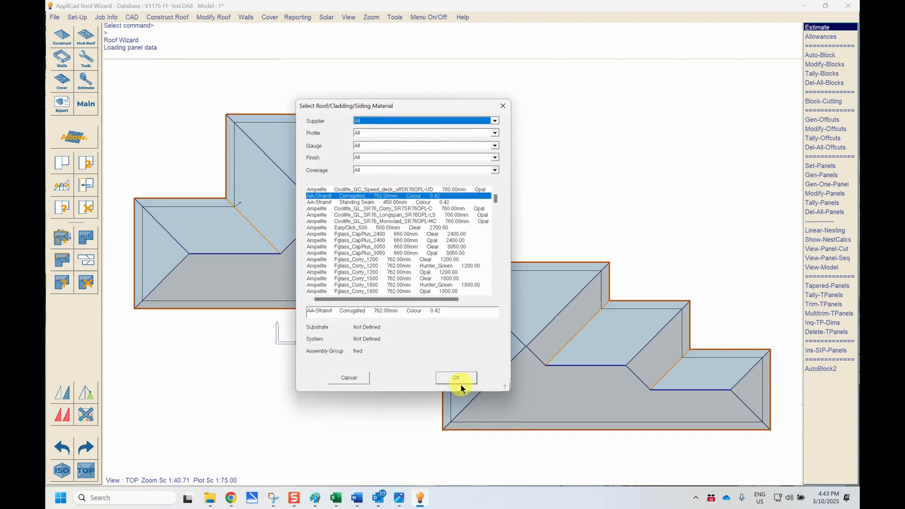
left_click(460, 382)
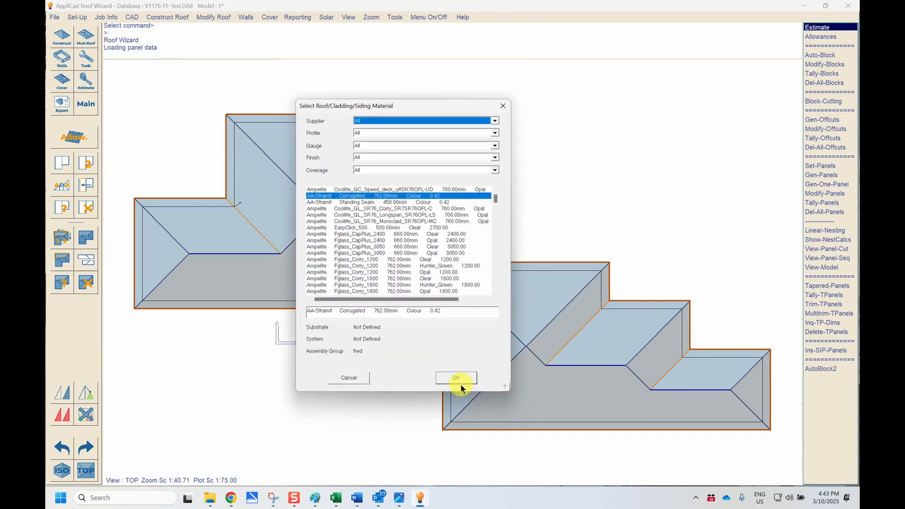
left_click(392, 227)
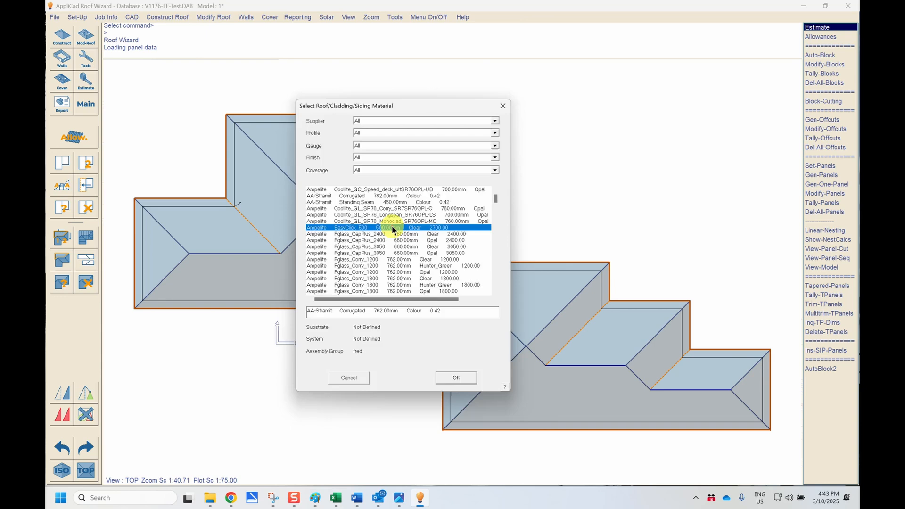
left_click(454, 376)
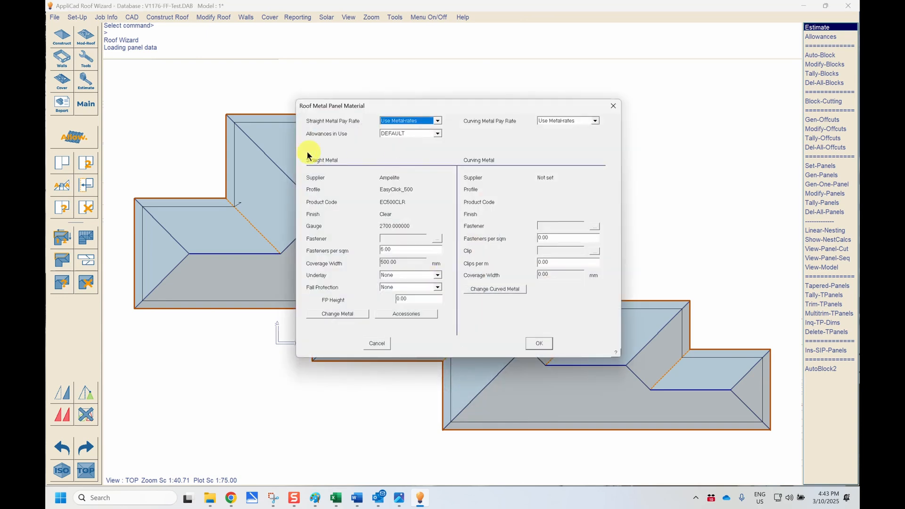
left_click(539, 344)
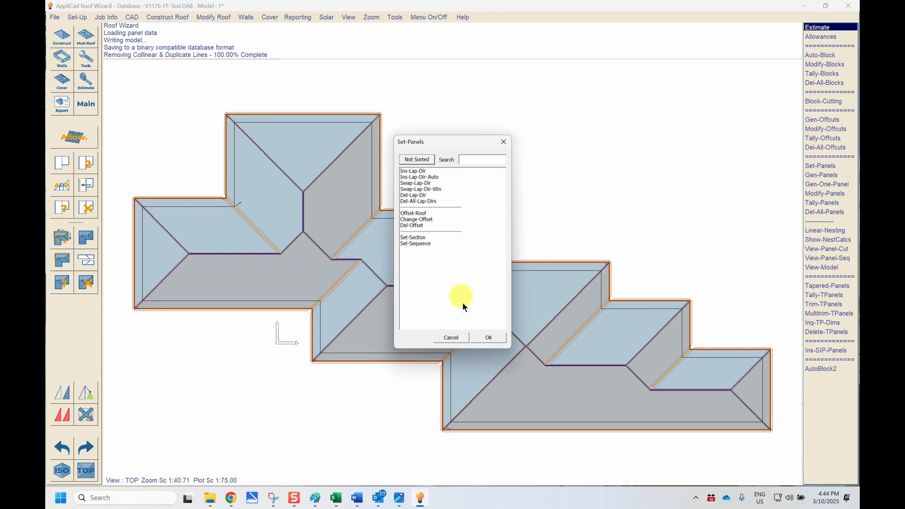
left_click(489, 338)
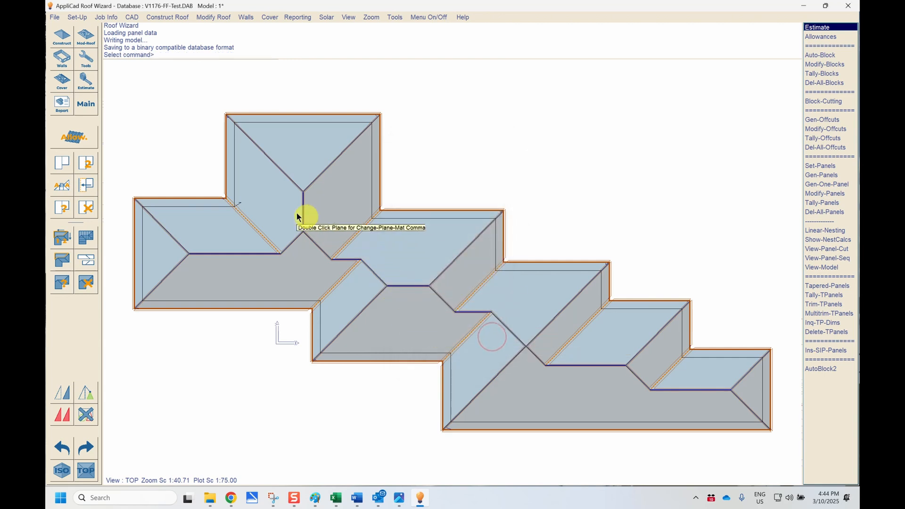
- Generate the roof panels and move the panel cutting list summary aside
scroll(372, 246, "up", 3)
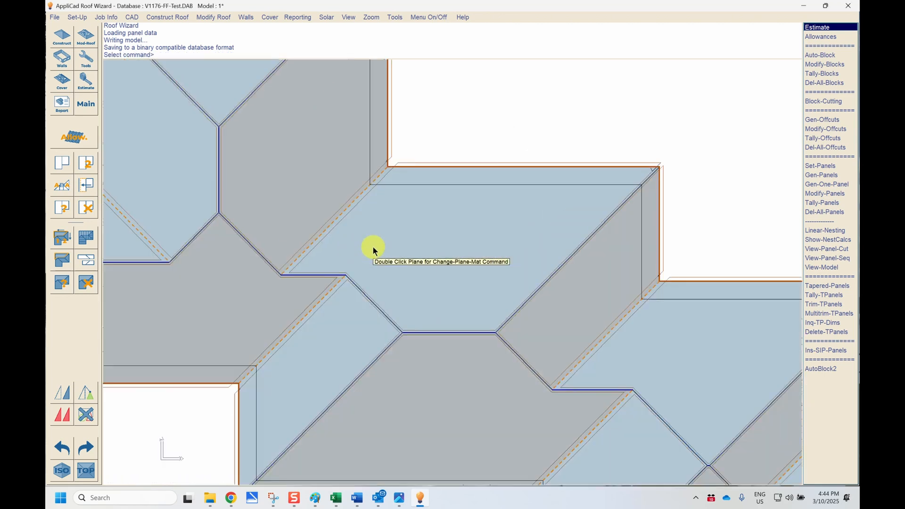
scroll(373, 247, "up", 1)
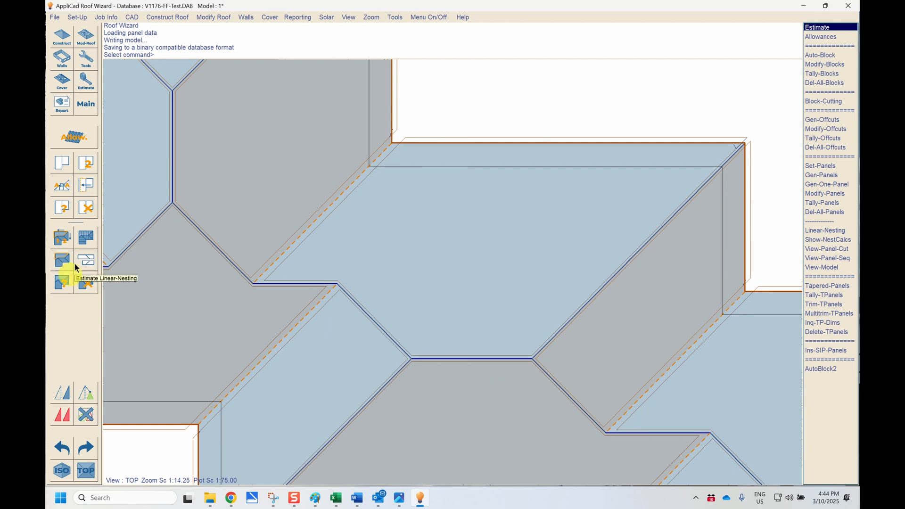
left_click(88, 237)
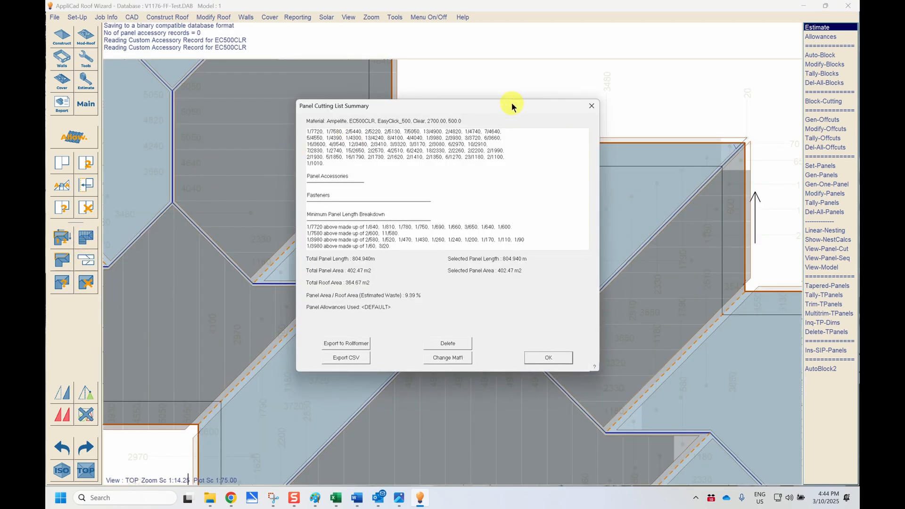
left_click_drag(512, 106, 191, 206)
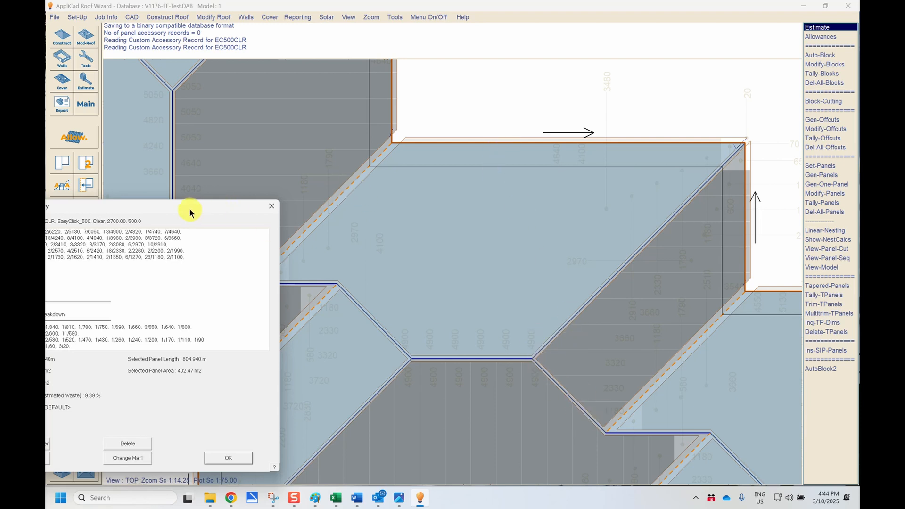
- Close the panel cutting list summary and delete all generated roof panels together with their direction arrows
left_click_drag(190, 212, 456, 98)
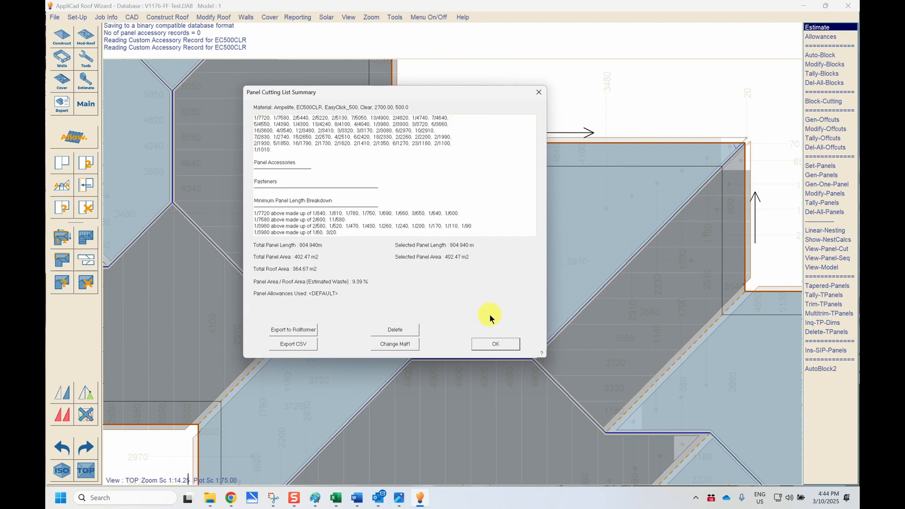
left_click(491, 344)
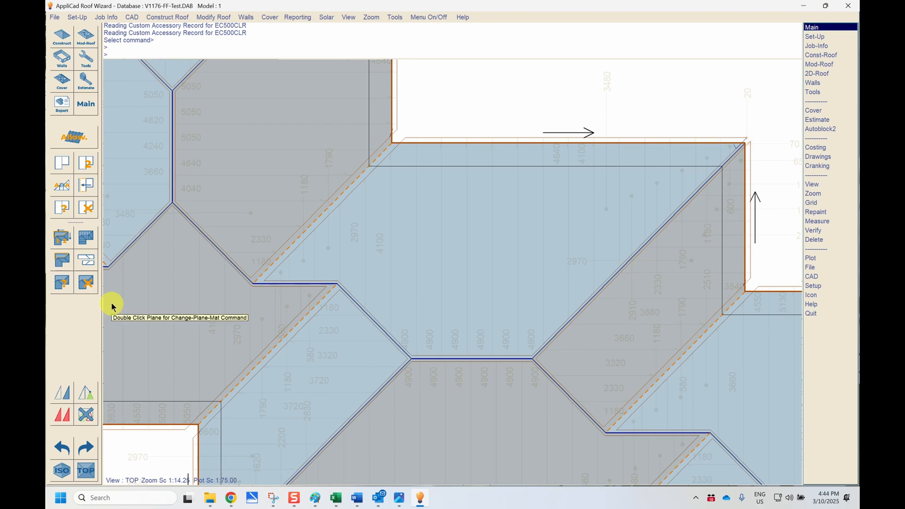
left_click(86, 282)
left_click(310, 193)
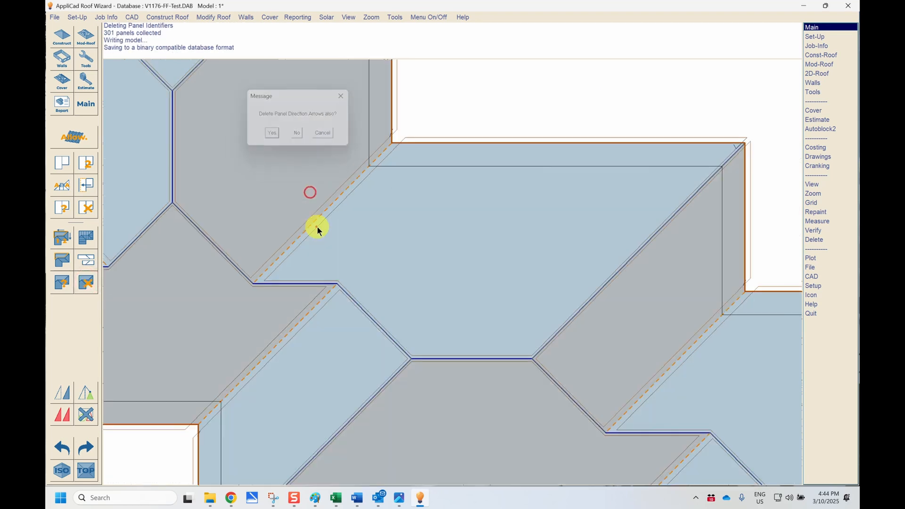
left_click(317, 227)
- Delete the roof offset using the Del-Offset option of Set-Panels
left_click(60, 241)
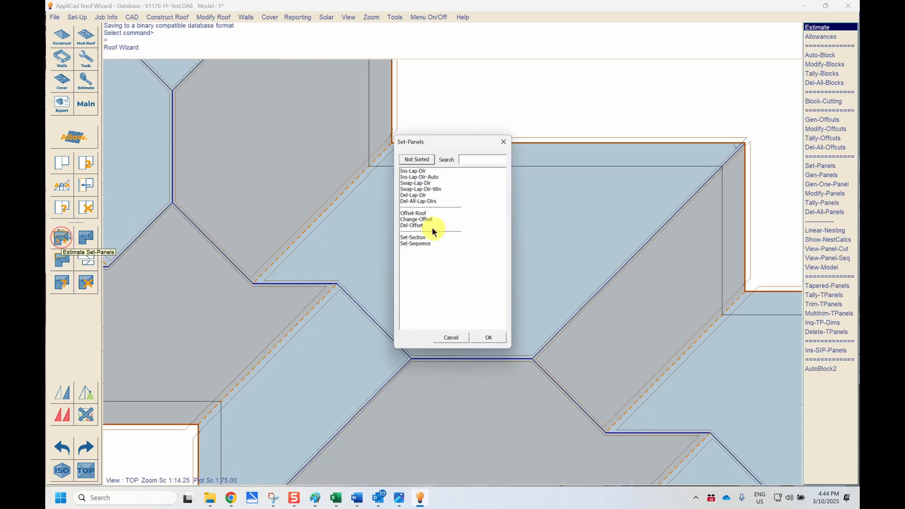
double_click(411, 225)
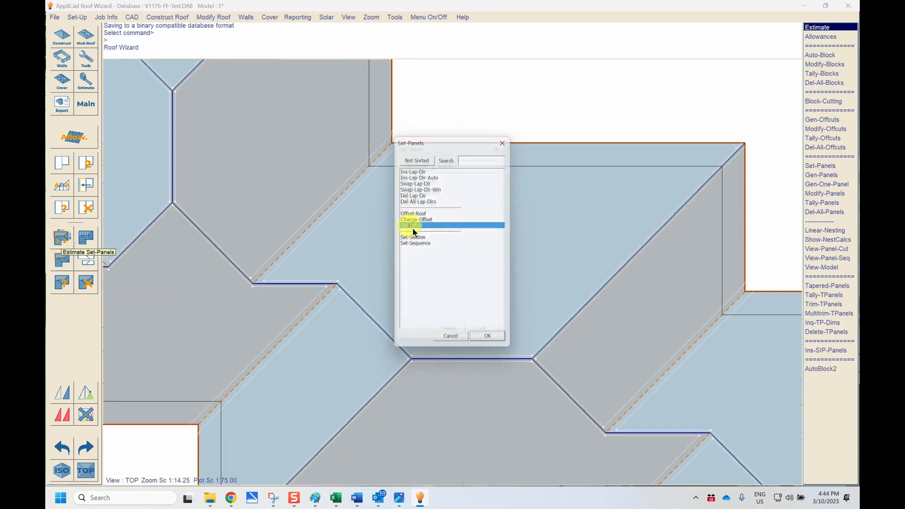
left_click(488, 336)
- Regenerate the roof panels without the offset and close the panel cutting list summary
left_click(90, 237)
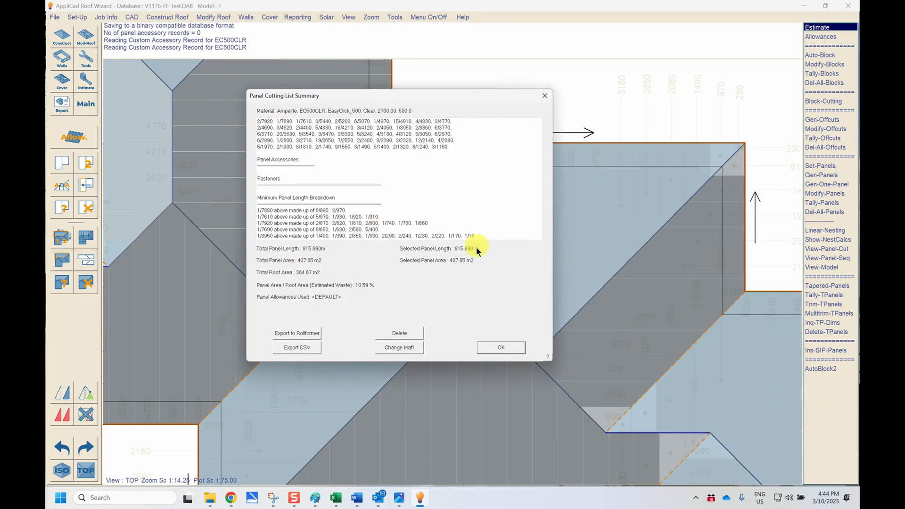
left_click(501, 347)
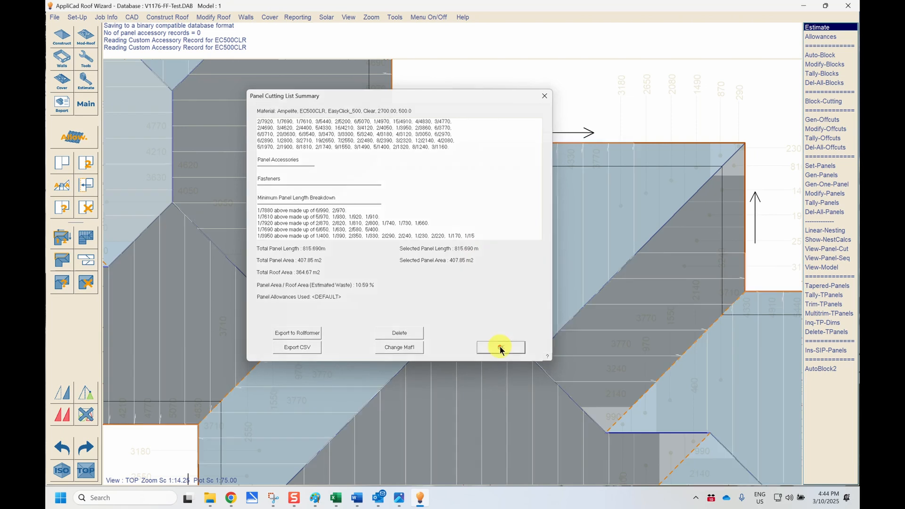
- Open the panel allowances to review the settings, then cancel without changes
left_click(72, 137)
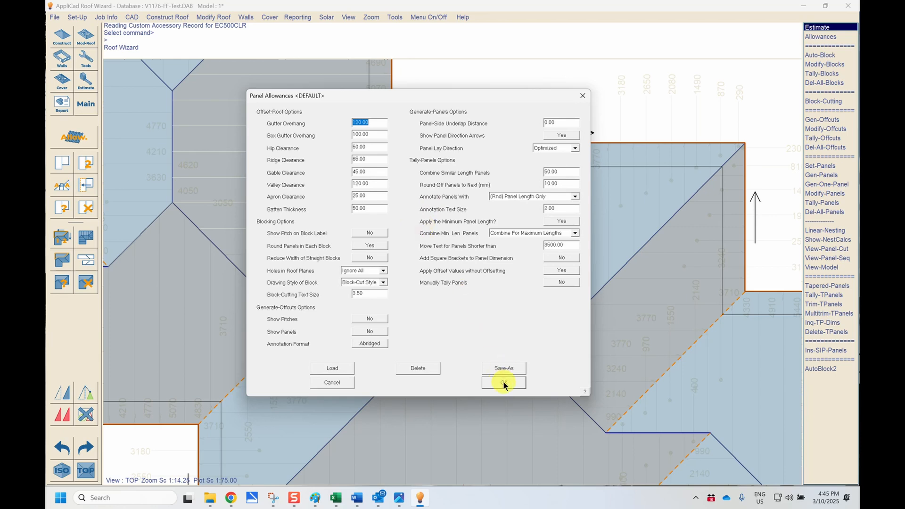
left_click(332, 383)
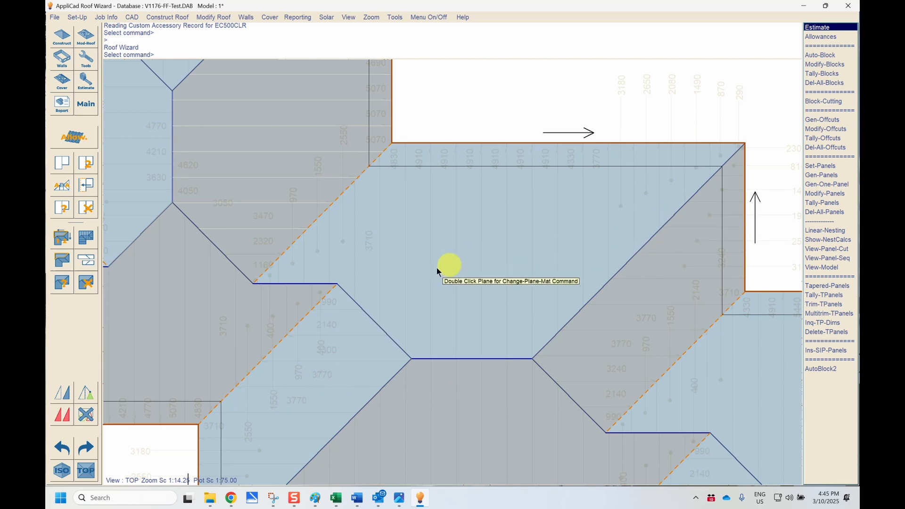
- Start Move-Text from Modify-Panels and move a 400 panel length label into the open area of the hip panel
scroll(299, 286, "down", 1)
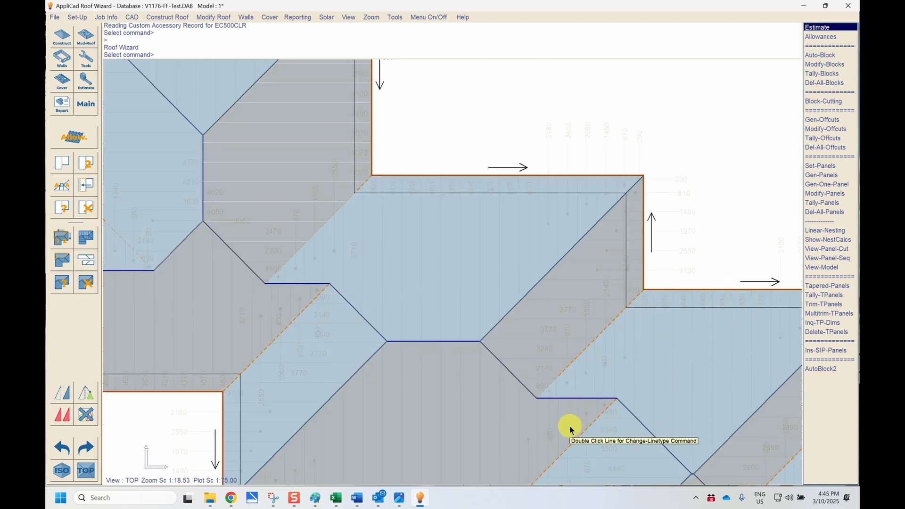
scroll(501, 310, "down", 1)
scroll(519, 309, "down", 1)
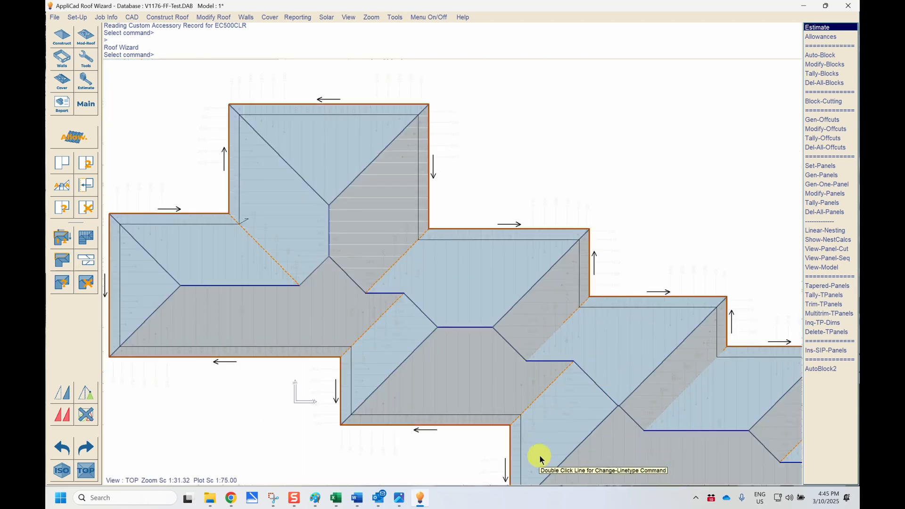
scroll(541, 458, "up", 2)
scroll(541, 455, "up", 1)
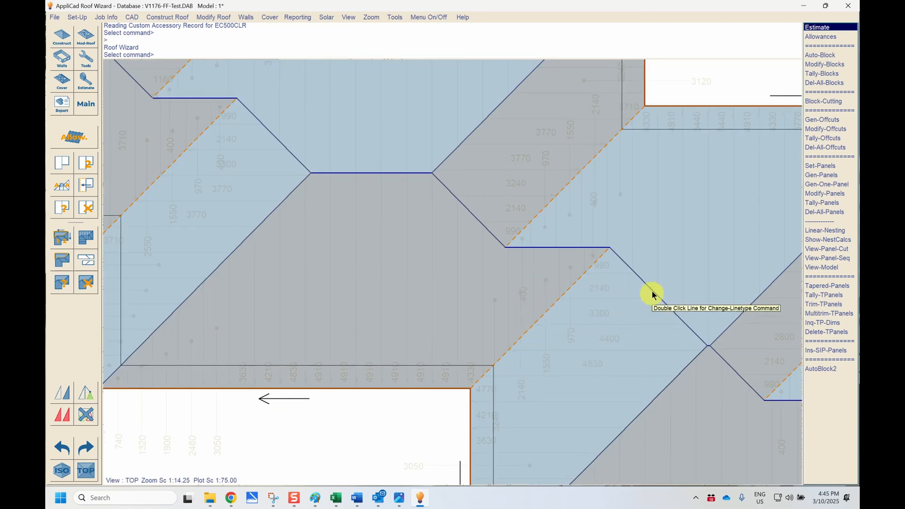
left_click(60, 259)
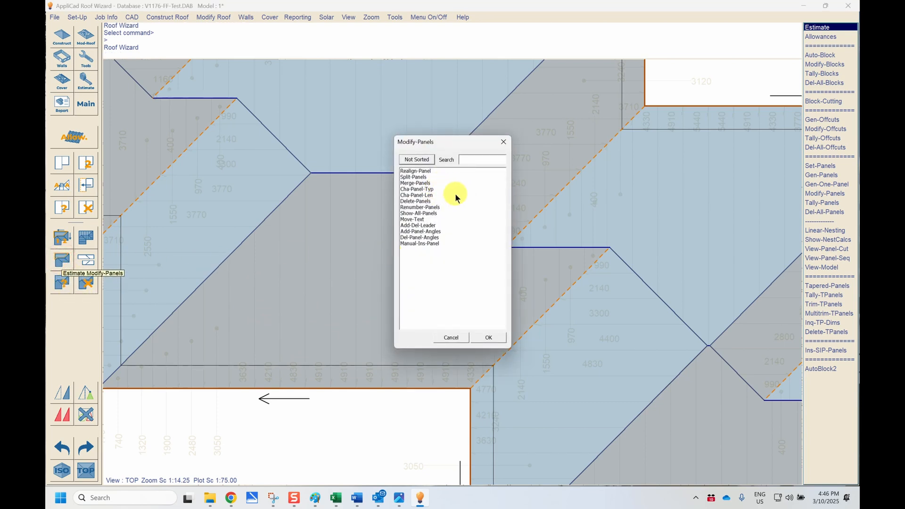
double_click(416, 220)
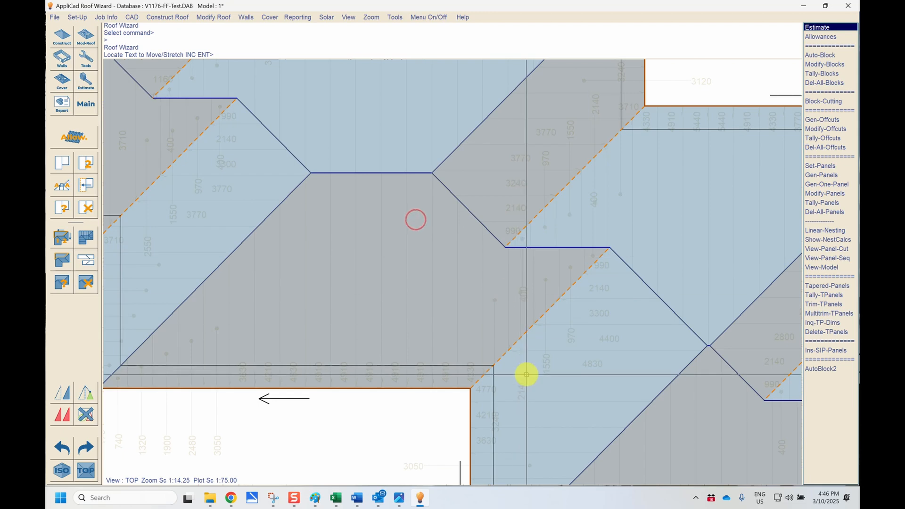
left_click(524, 299)
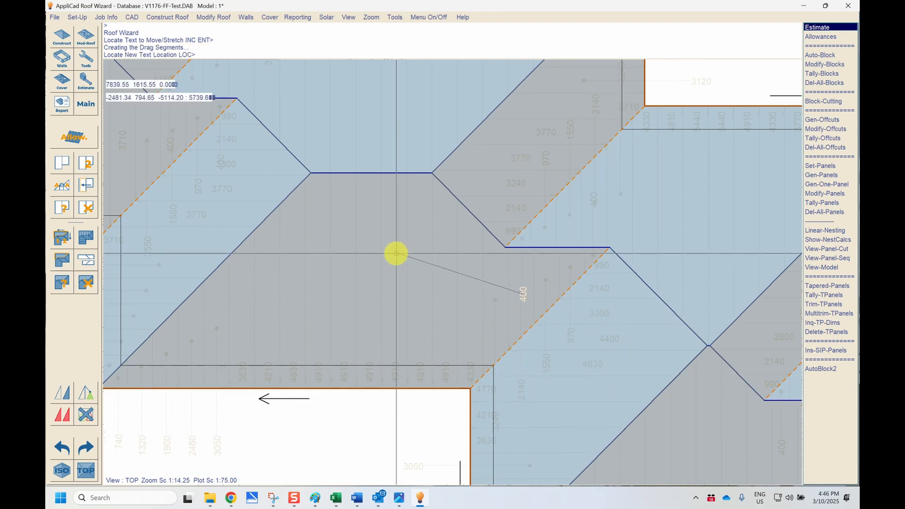
left_click(456, 266)
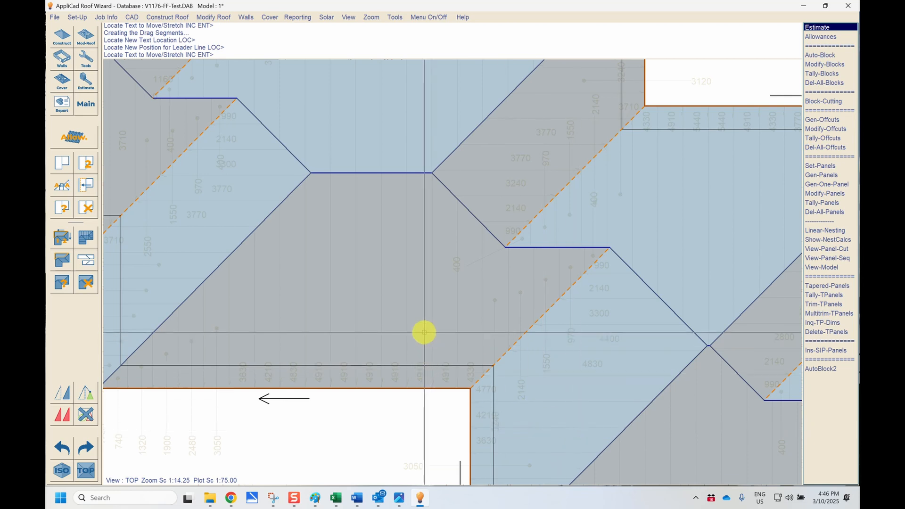
- Move another 400 panel length label beside the valley and place its leader line
left_click(593, 201)
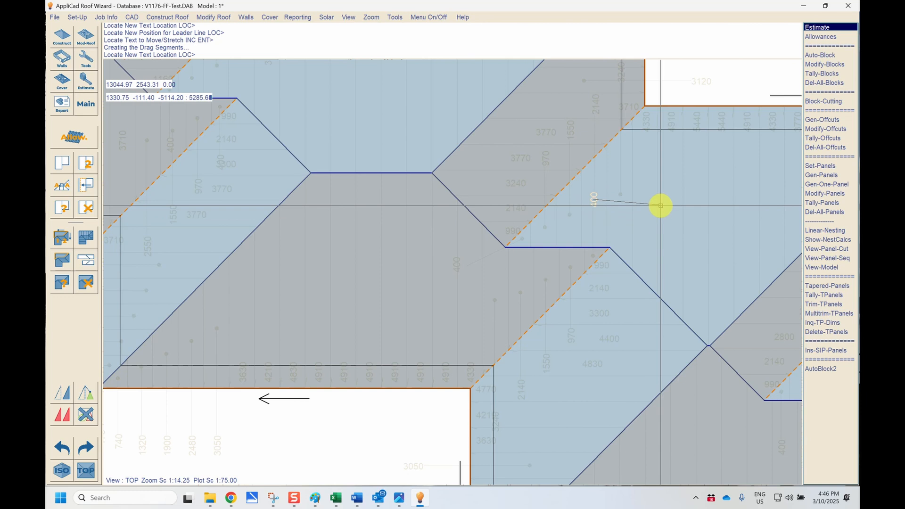
left_click(627, 219)
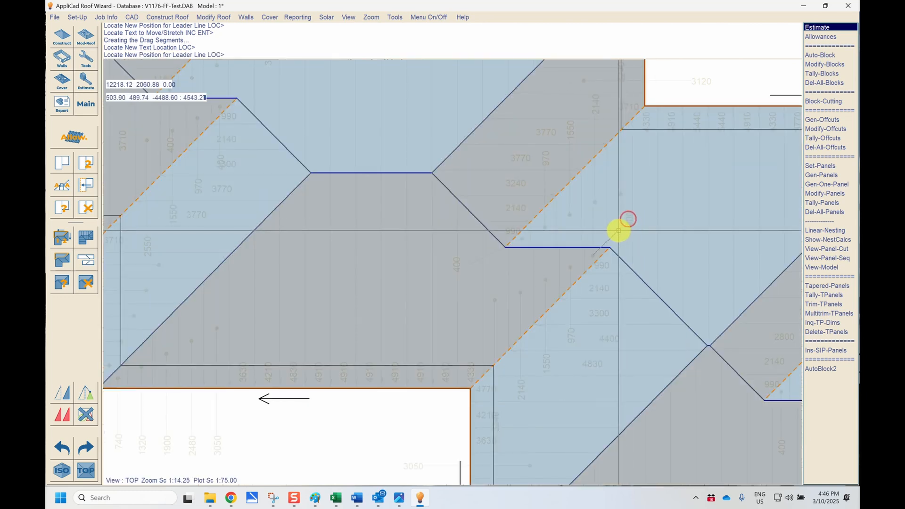
left_click(615, 225)
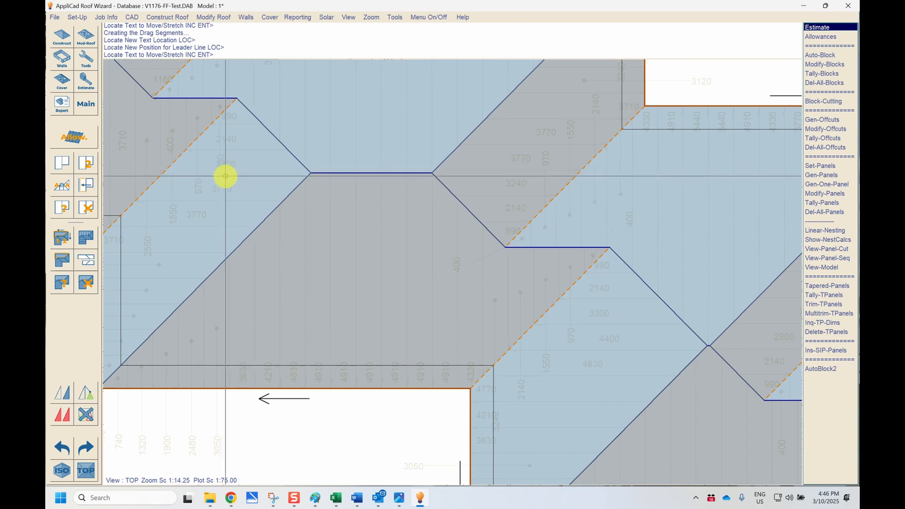
- Move the 3300 panel length label upward with a leader line, then finish Move-Text and close Modify-Panels
left_click(220, 163)
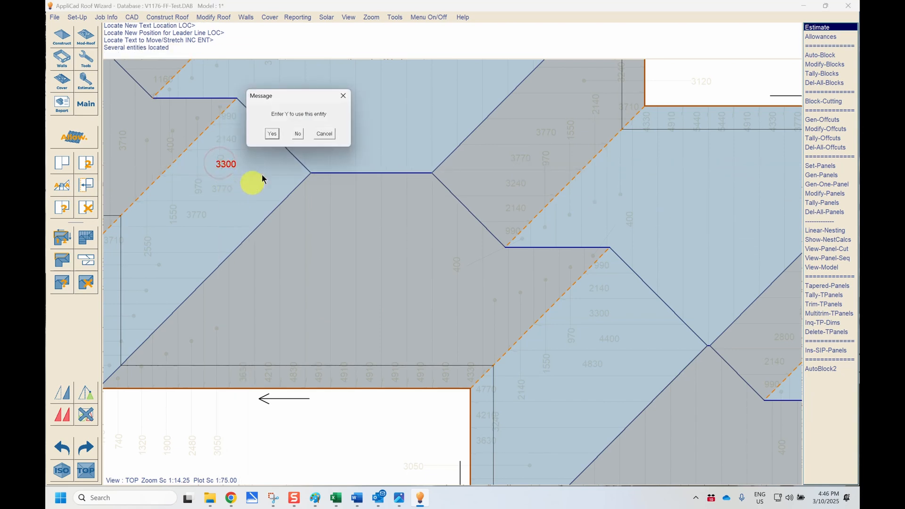
left_click(297, 134)
left_click(267, 134)
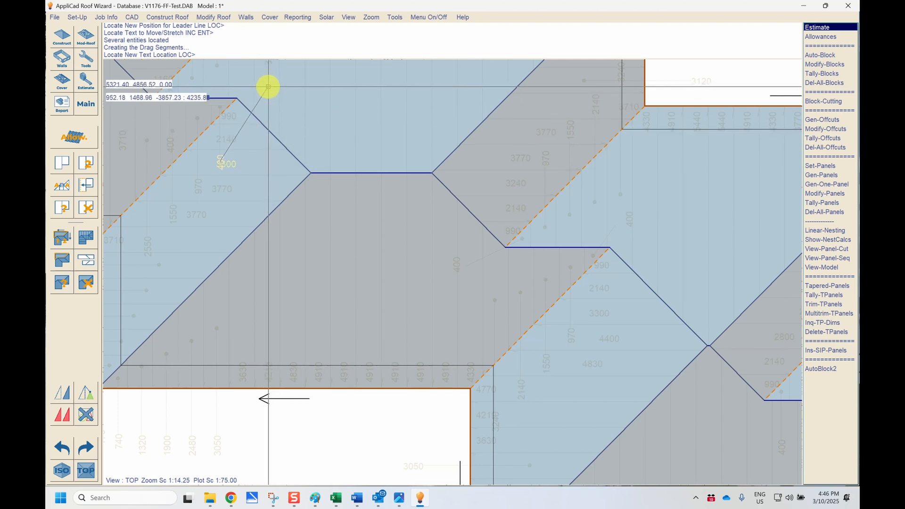
left_click(265, 88)
left_click(254, 91)
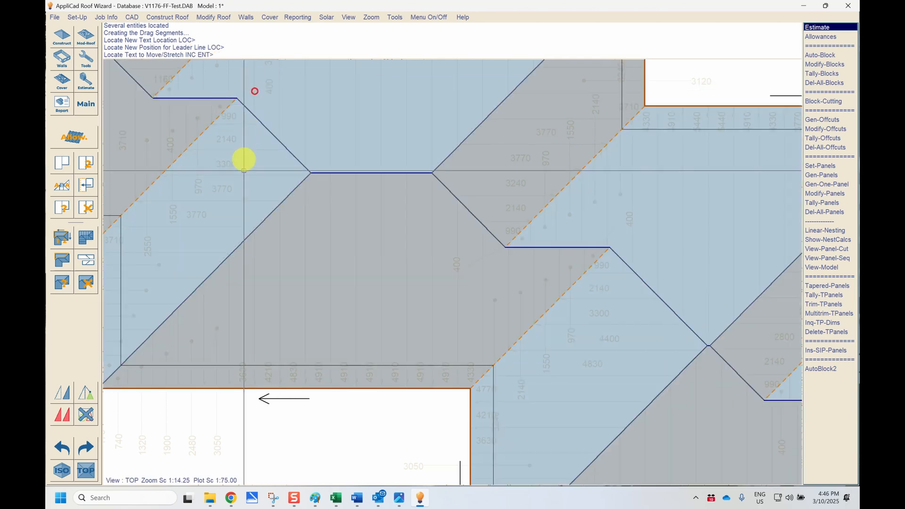
right_click(265, 190)
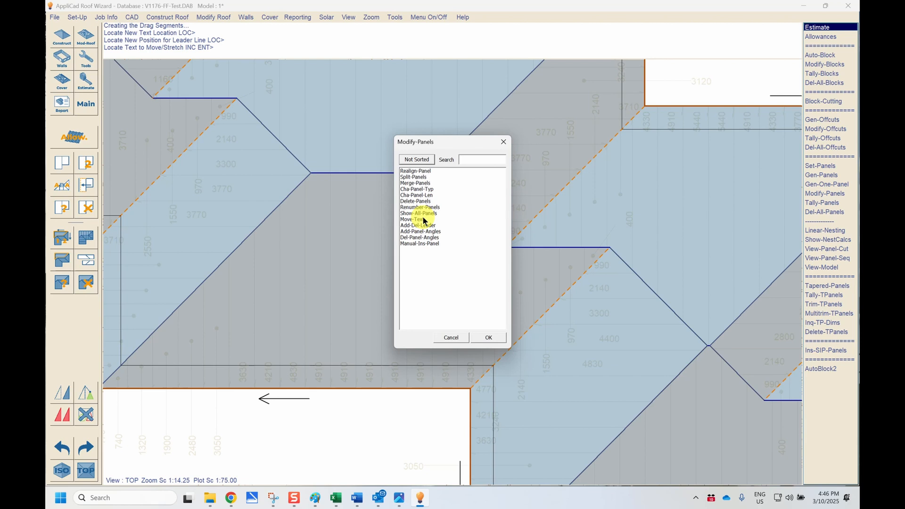
left_click(451, 338)
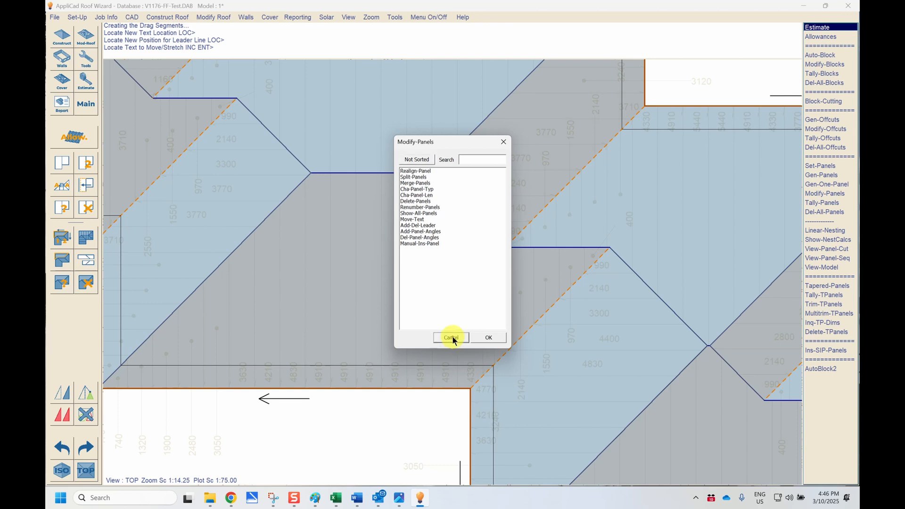
scroll(201, 370, "down", 3)
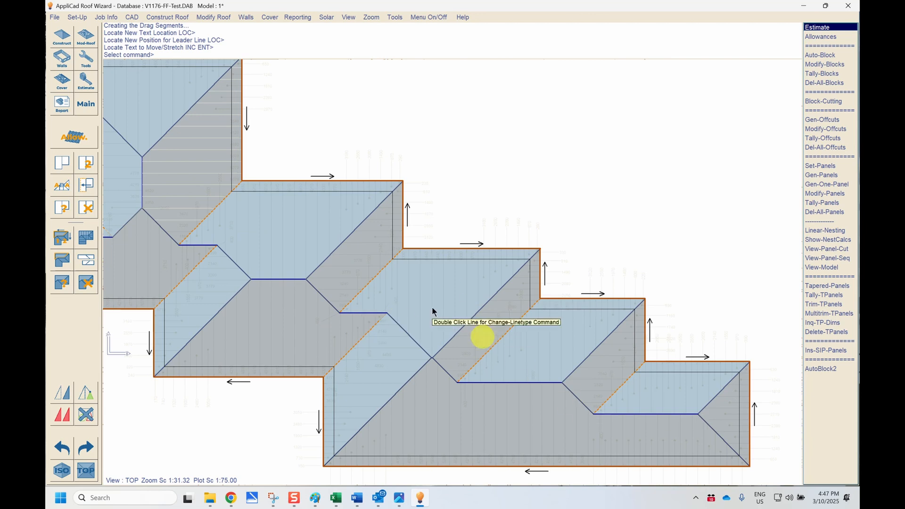
scroll(367, 136, "up", 3)
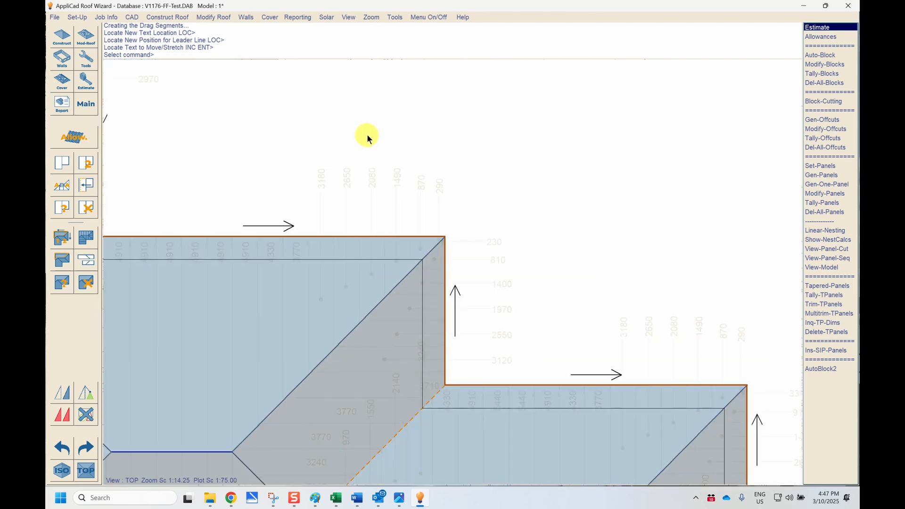
scroll(353, 130, "down", 1)
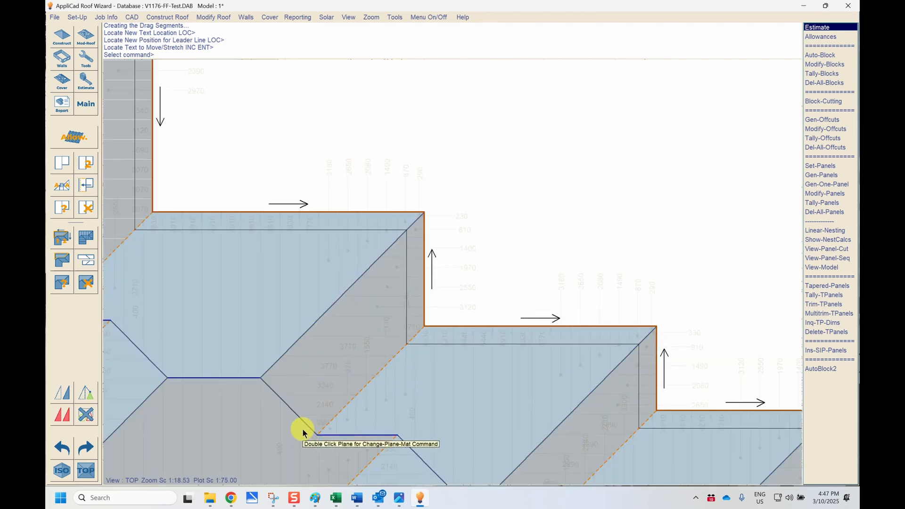